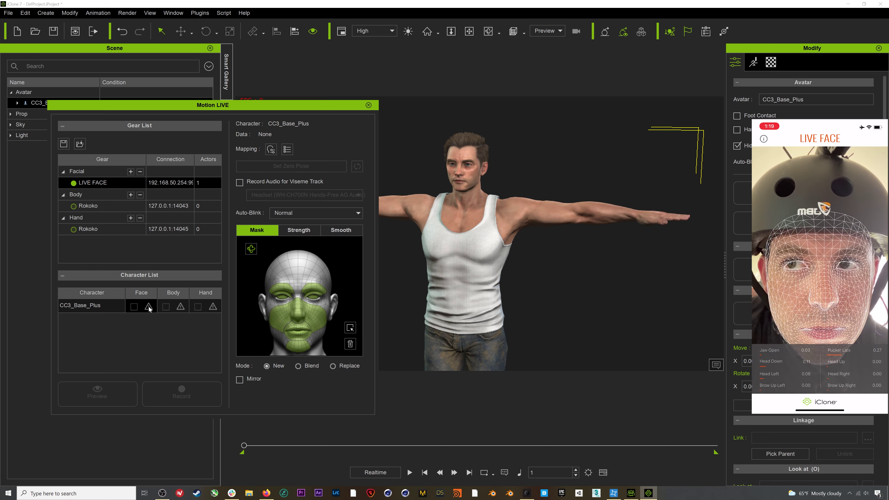
Assign the LIVE FACE device to CC3_Base_Plus's Face cell in the Character List.
{"action": "left_click", "coordinate": [149, 308]}
{"action": "left_click", "coordinate": [160, 311]}
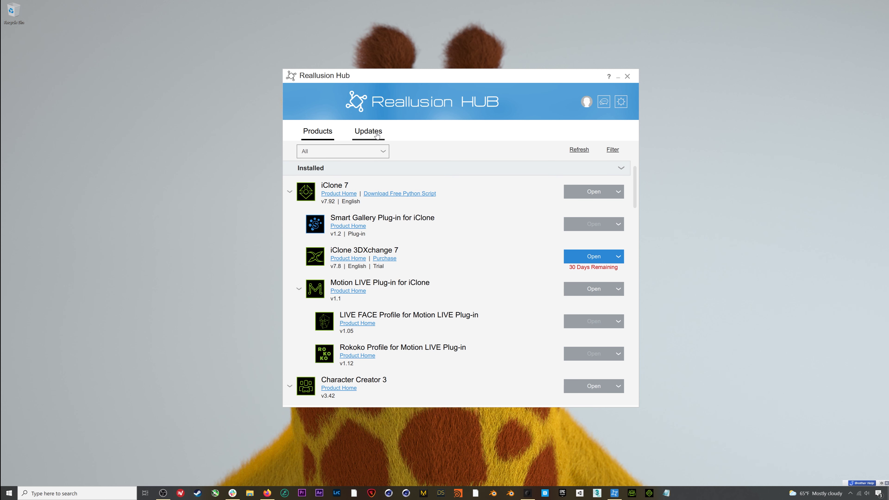
Find Character Creator 3 in the Hub's Products list and launch it.
{"action": "scroll", "coordinate": [460, 275], "scroll_direction": "down", "scroll_amount": 1}
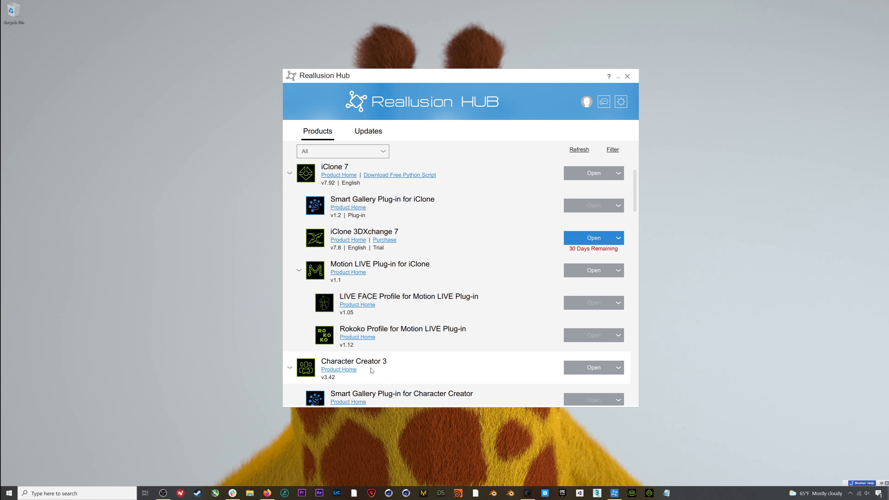
{"action": "scroll", "coordinate": [425, 363], "scroll_direction": "down", "scroll_amount": 5}
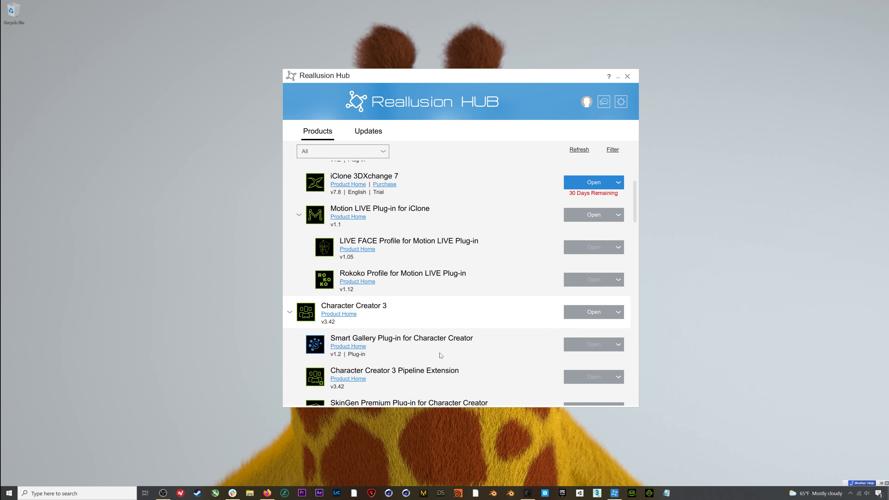
{"action": "scroll", "coordinate": [433, 357], "scroll_direction": "down", "scroll_amount": 3}
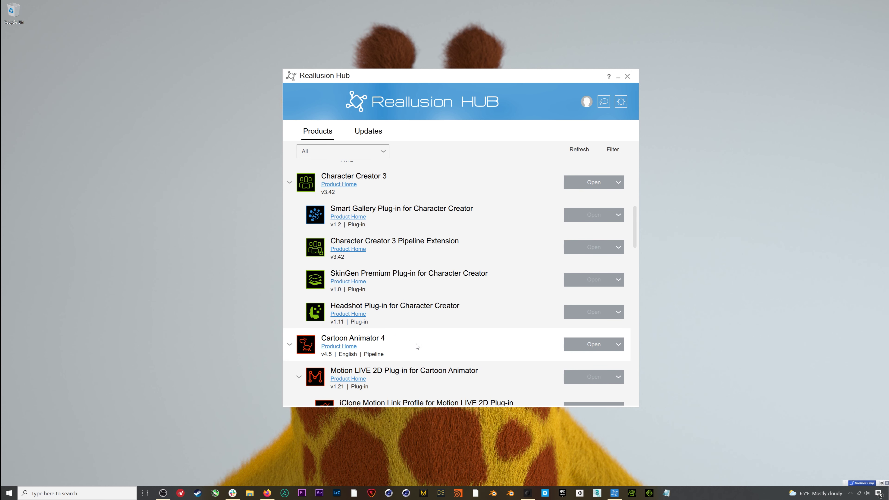
{"action": "scroll", "coordinate": [417, 346], "scroll_direction": "up", "scroll_amount": 8}
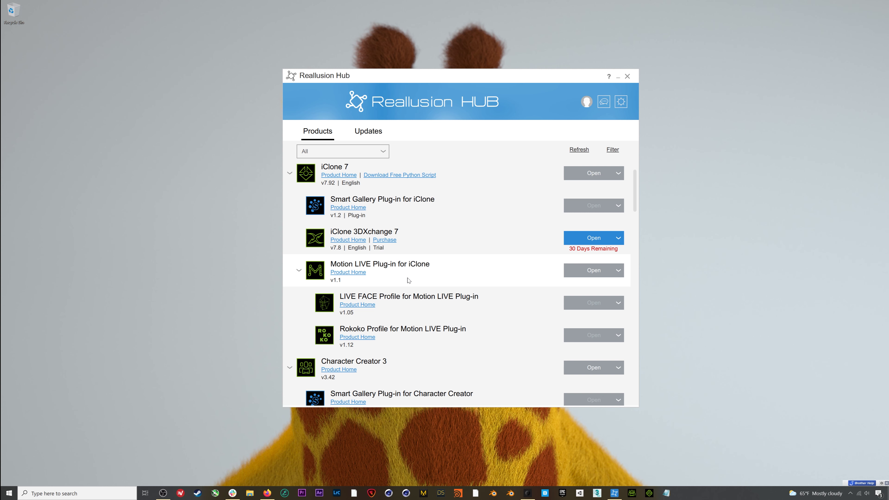
{"action": "scroll", "coordinate": [408, 280], "scroll_direction": "down", "scroll_amount": 3}
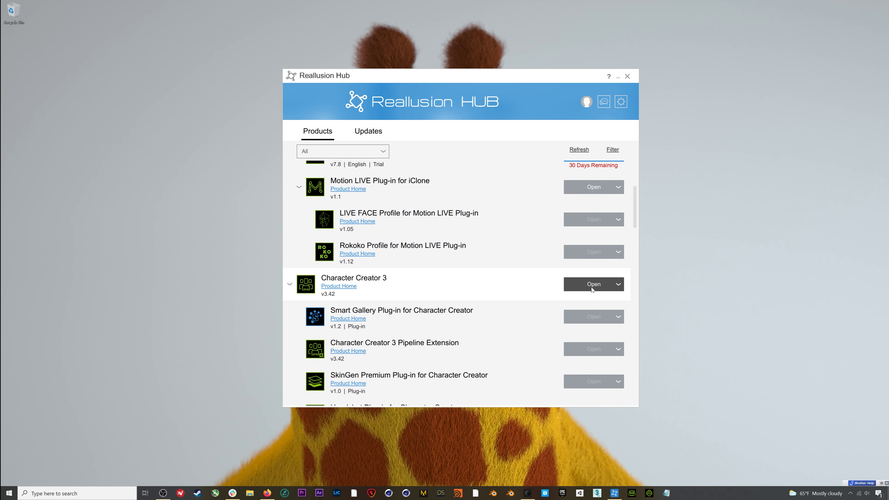
{"action": "left_click", "coordinate": [594, 285]}
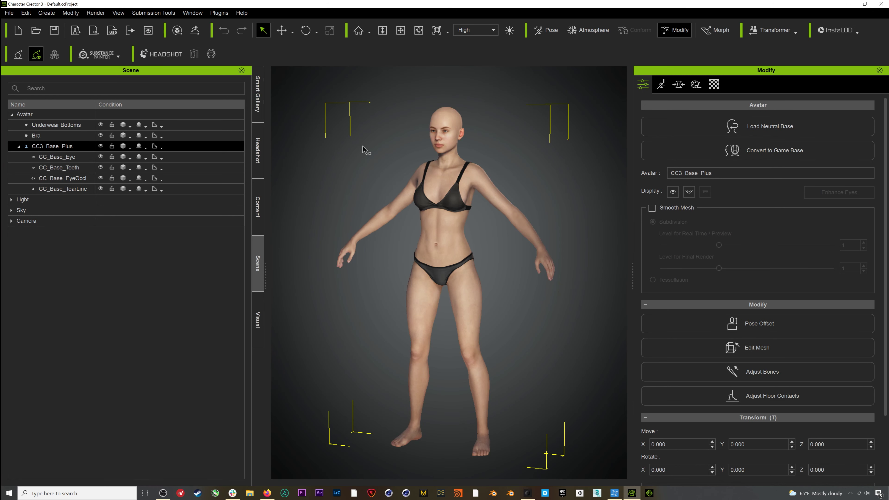
Load the CC3+_Caleb base from Content > Avatar > Base and frame his upper body.
{"action": "left_click", "coordinate": [257, 206]}
{"action": "left_click", "coordinate": [38, 241]}
{"action": "left_click", "coordinate": [37, 252]}
{"action": "scroll", "coordinate": [159, 315], "scroll_direction": "down", "scroll_amount": 2}
{"action": "double_click", "coordinate": [160, 416]}
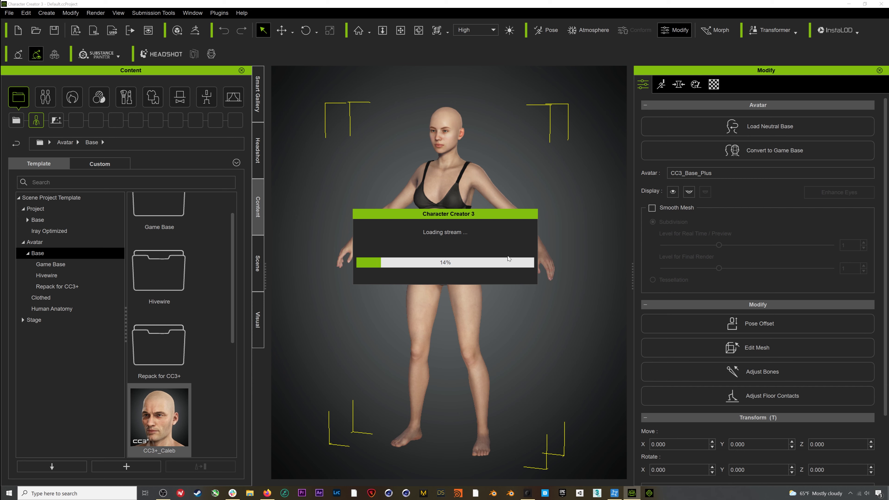
{"action": "left_click_drag", "start_coordinate": [449, 234], "coordinate": [461, 102]}
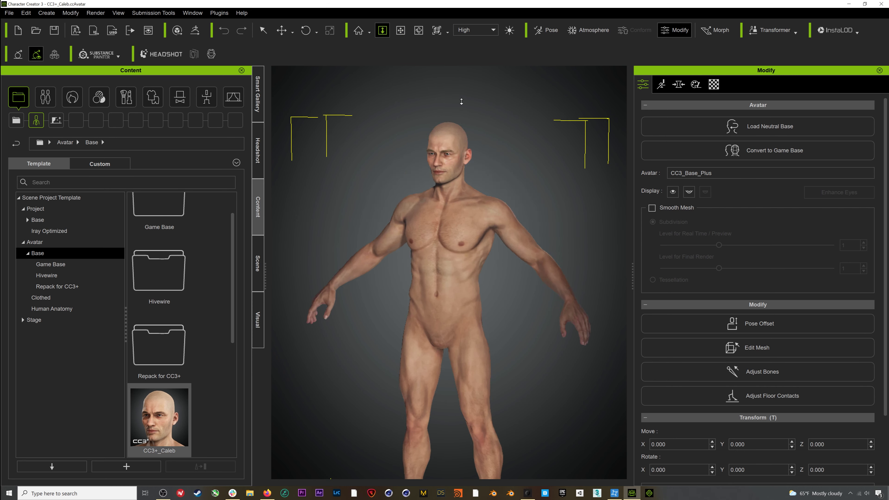
{"action": "right_click_drag", "start_coordinate": [462, 102], "coordinate": [454, 147]}
Put the Short blowback hairstyle on the character from the Smart Gallery.
{"action": "left_click", "coordinate": [661, 84]}
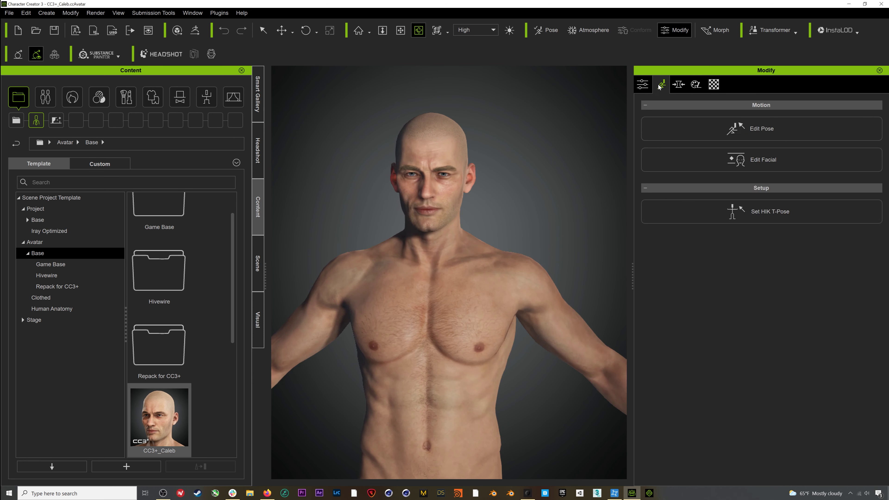
{"action": "left_click", "coordinate": [678, 84]}
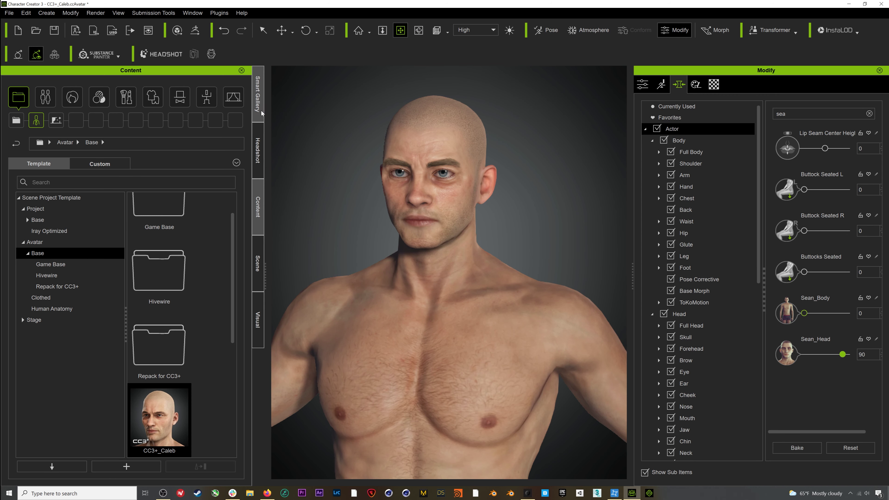
{"action": "left_click", "coordinate": [258, 94]}
{"action": "left_click", "coordinate": [37, 162]}
{"action": "double_click", "coordinate": [200, 383]}
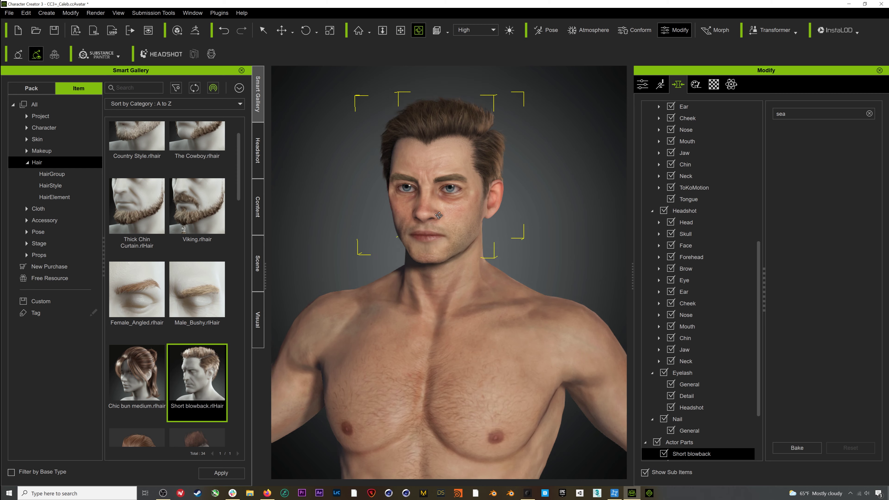
Dress the character in the white Tank Top from the gallery's clothing items.
{"action": "left_click", "coordinate": [38, 209]}
{"action": "left_click_drag", "start_coordinate": [238, 147], "coordinate": [250, 229]}
{"action": "double_click", "coordinate": [147, 294]}
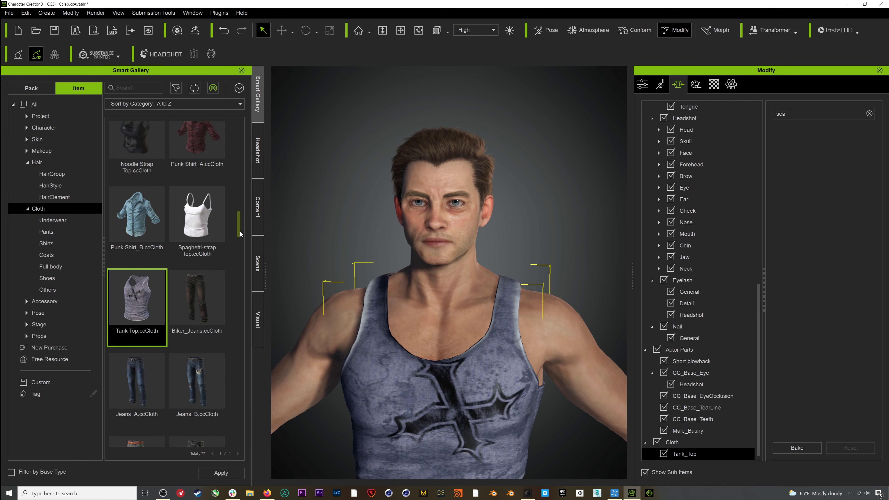
{"action": "scroll", "coordinate": [240, 234], "scroll_direction": "down", "scroll_amount": 3}
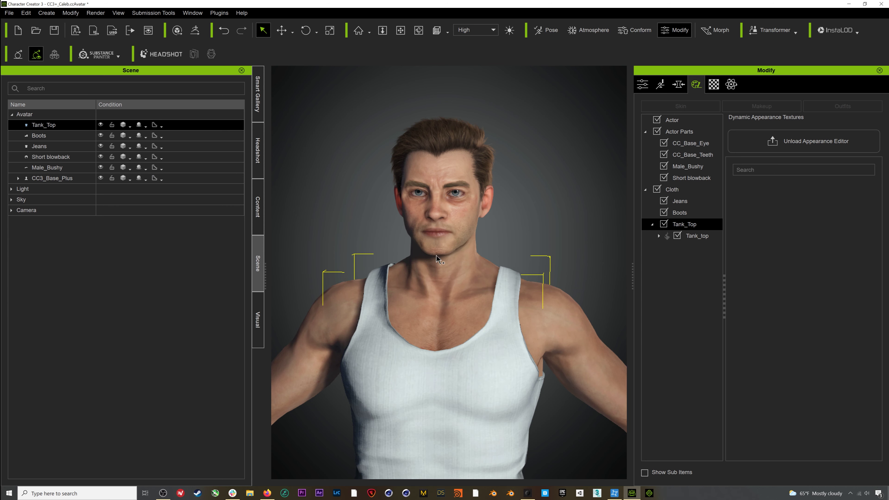
{"action": "scroll", "coordinate": [436, 259], "scroll_direction": "down", "scroll_amount": 5}
Orbit, zoom out and pan so the full outfit is centred in view.
{"action": "left_click", "coordinate": [418, 30]}
{"action": "left_click_drag", "start_coordinate": [455, 245], "coordinate": [472, 241]}
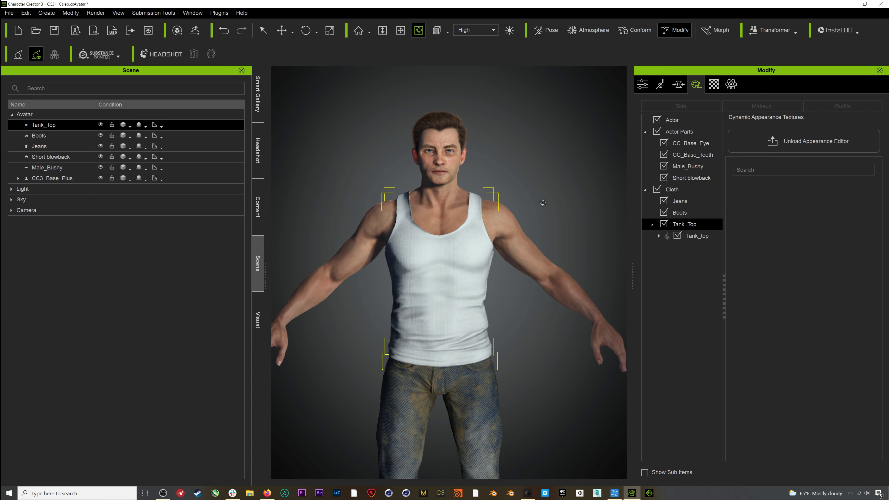
{"action": "left_click_drag", "start_coordinate": [542, 203], "coordinate": [634, 181]}
{"action": "left_click", "coordinate": [805, 141]}
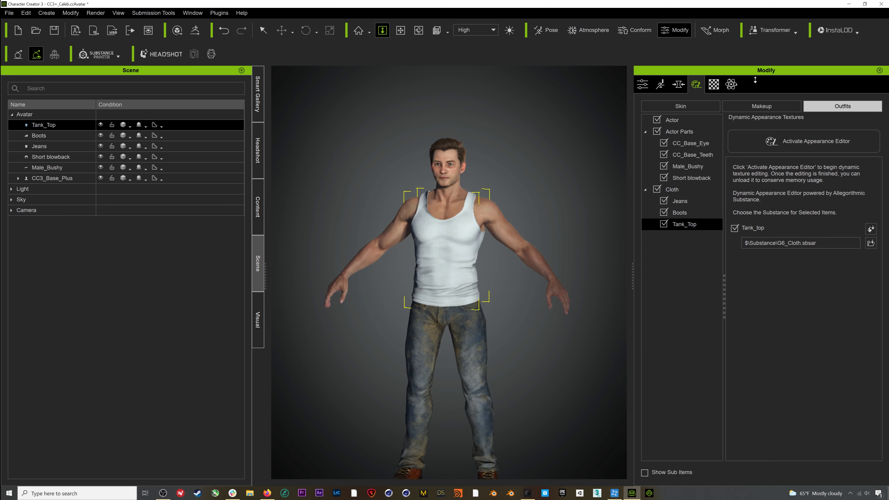
{"action": "left_click", "coordinate": [401, 29]}
{"action": "left_click_drag", "start_coordinate": [466, 234], "coordinate": [476, 248]}
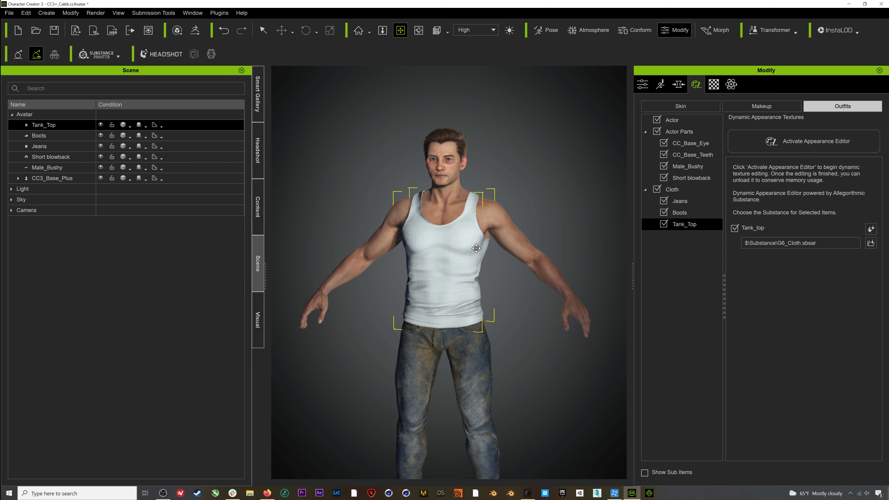
Launch iClone 7 from the Hub, then use File > Export > Send Character to iClone.
{"action": "left_click", "coordinate": [614, 493]}
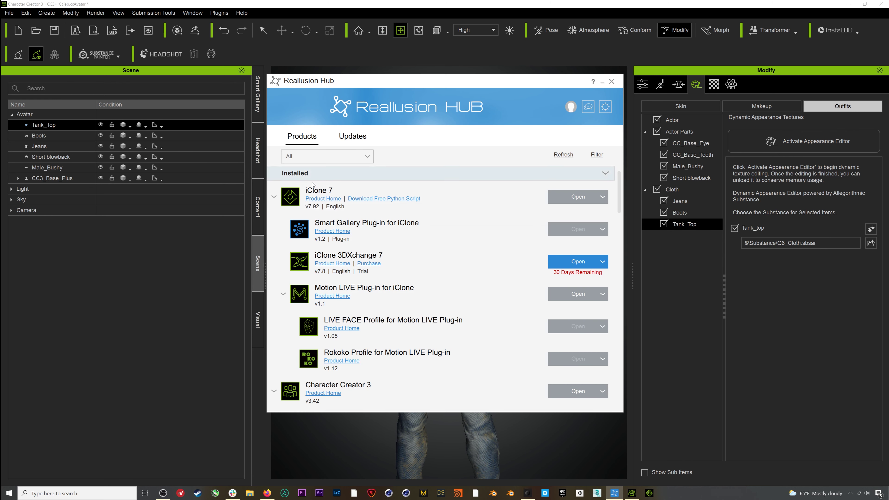
{"action": "left_click", "coordinate": [553, 197]}
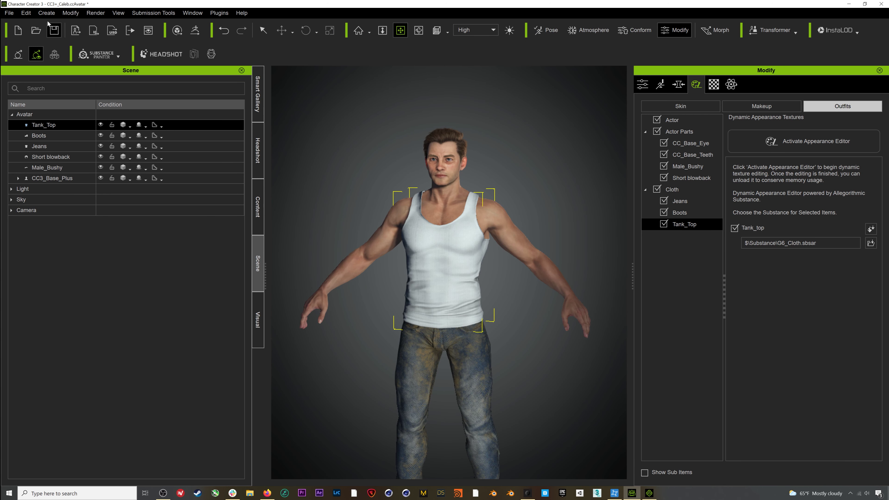
{"action": "left_click", "coordinate": [9, 12]}
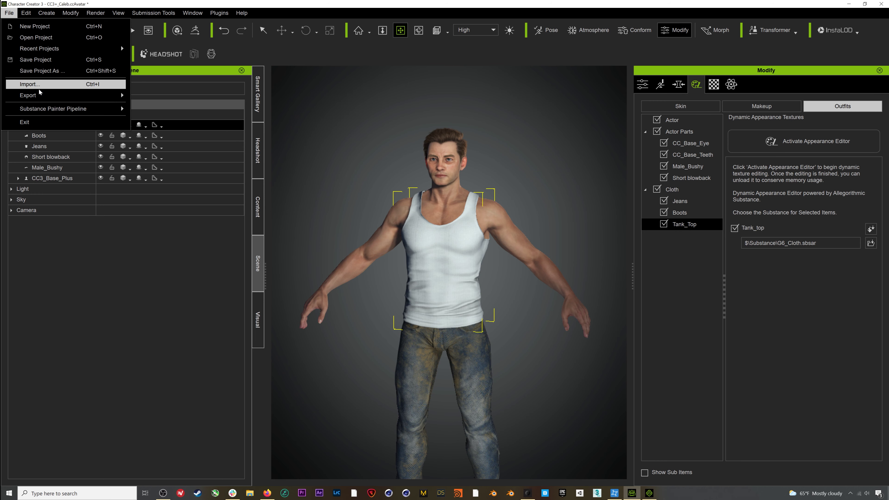
{"action": "mouse_move", "coordinate": [41, 95]}
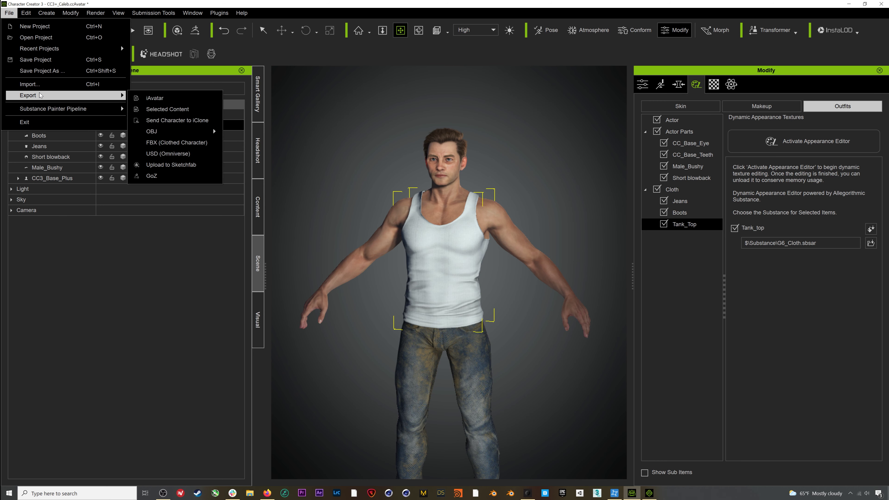
{"action": "left_click", "coordinate": [186, 120]}
{"action": "left_click", "coordinate": [649, 494]}
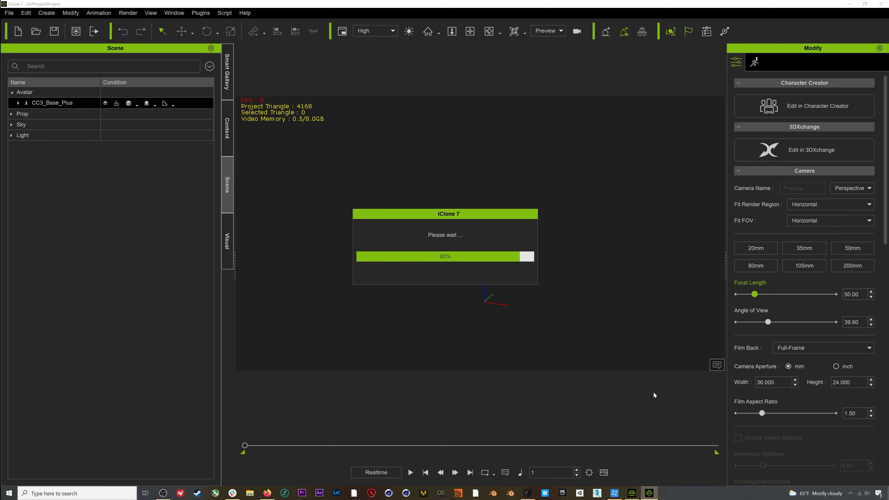
{"action": "left_click", "coordinate": [452, 31]}
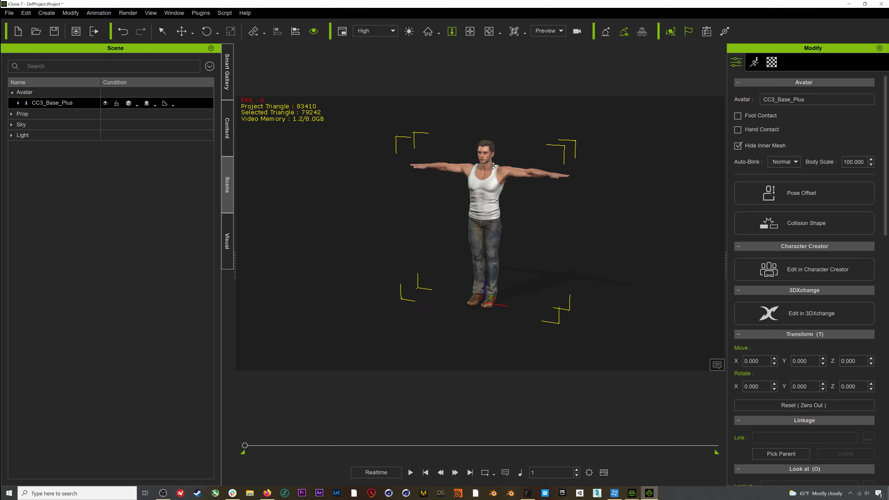
{"action": "left_click_drag", "start_coordinate": [564, 115], "coordinate": [565, 150]}
{"action": "right_click_drag", "start_coordinate": [565, 149], "coordinate": [482, 157]}
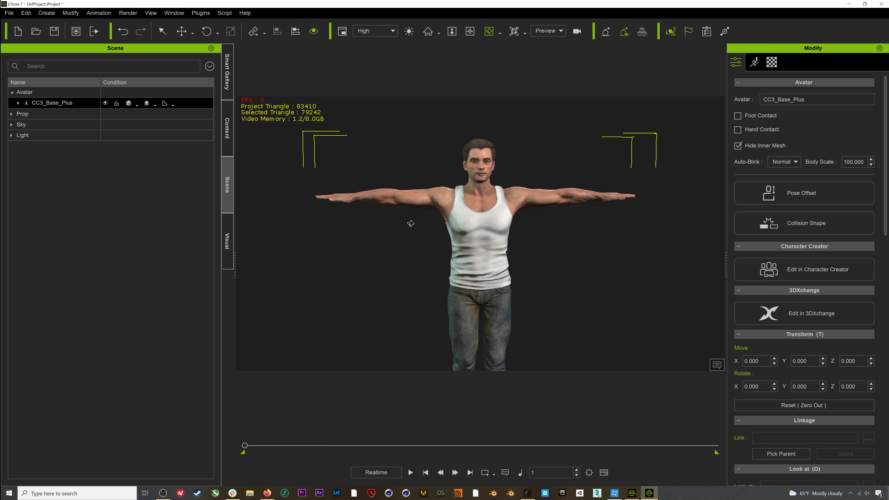
{"action": "middle_click_drag", "start_coordinate": [411, 223], "coordinate": [538, 233]}
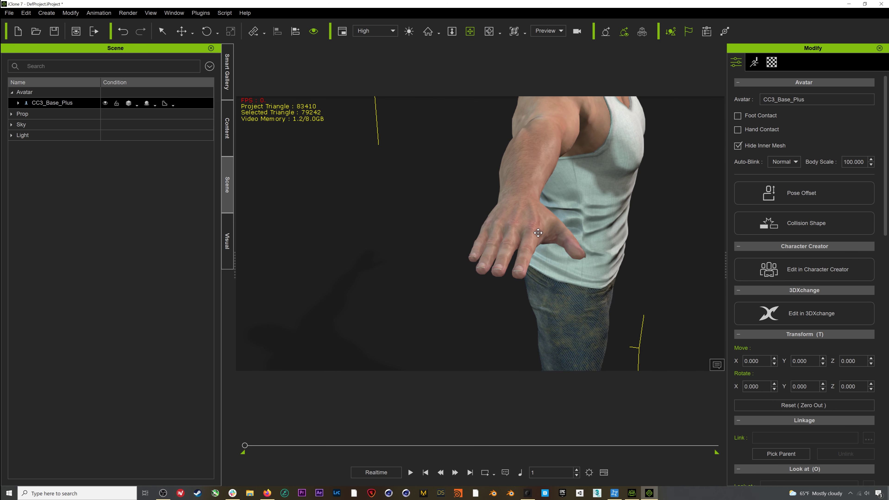
{"action": "mouse_move", "coordinate": [535, 232]}
{"action": "right_mouse_down"}
{"action": "mouse_move", "coordinate": [502, 232]}
{"action": "mouse_move", "coordinate": [521, 238]}
{"action": "right_mouse_up"}
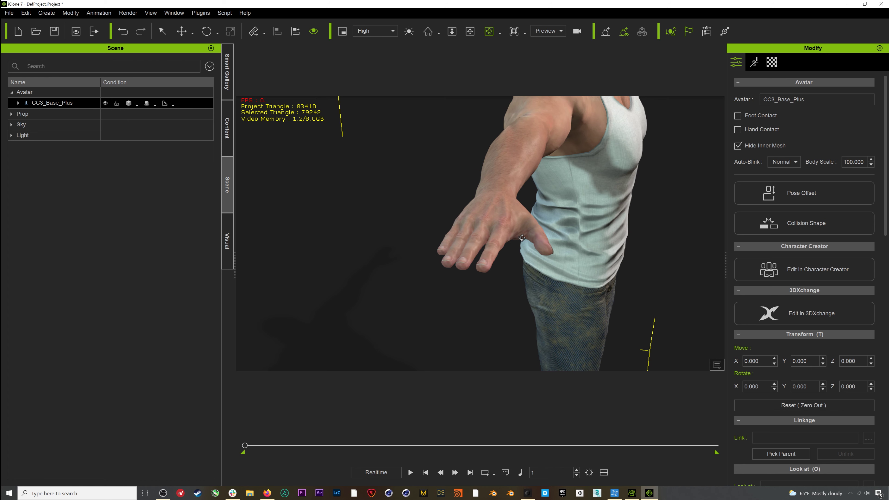
{"action": "key", "text": "f"}
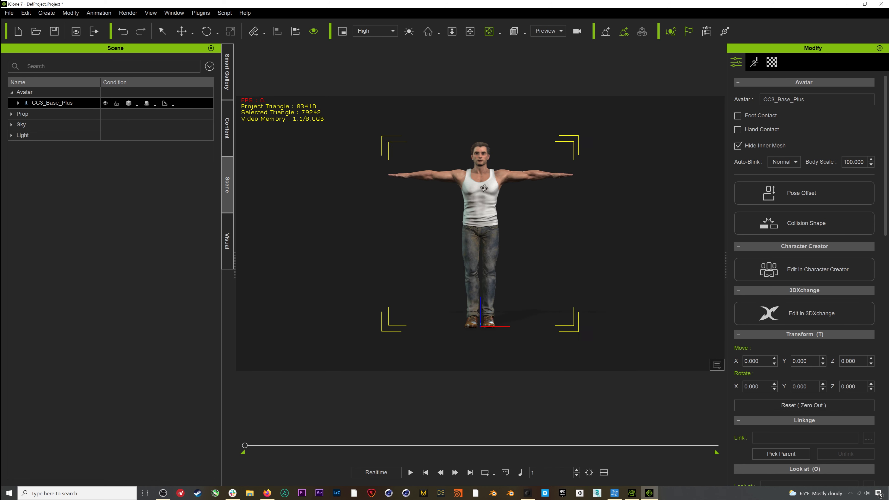
{"action": "scroll", "coordinate": [413, 238], "scroll_direction": "up", "scroll_amount": 5}
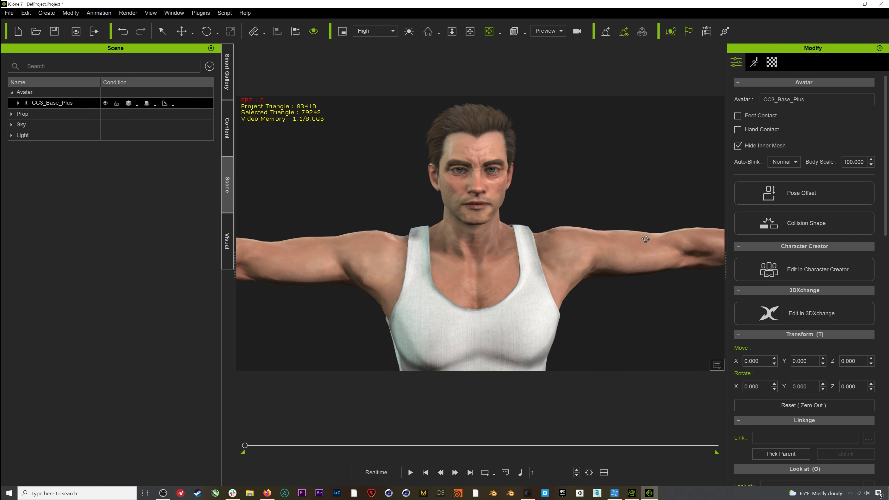
{"action": "right_click_drag", "start_coordinate": [645, 240], "coordinate": [546, 210]}
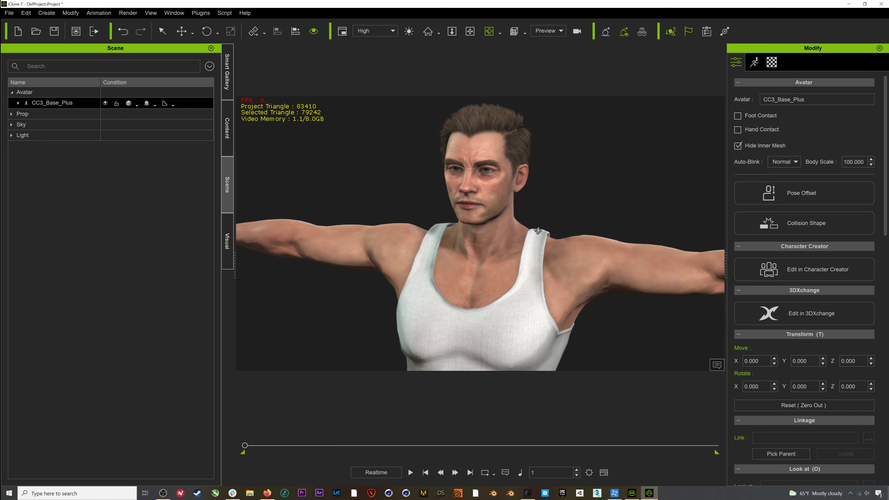
{"action": "key", "text": "f"}
Open Plugins > Motion LIVE > Motion LIVE and reposition the panel.
{"action": "left_click", "coordinate": [200, 13]}
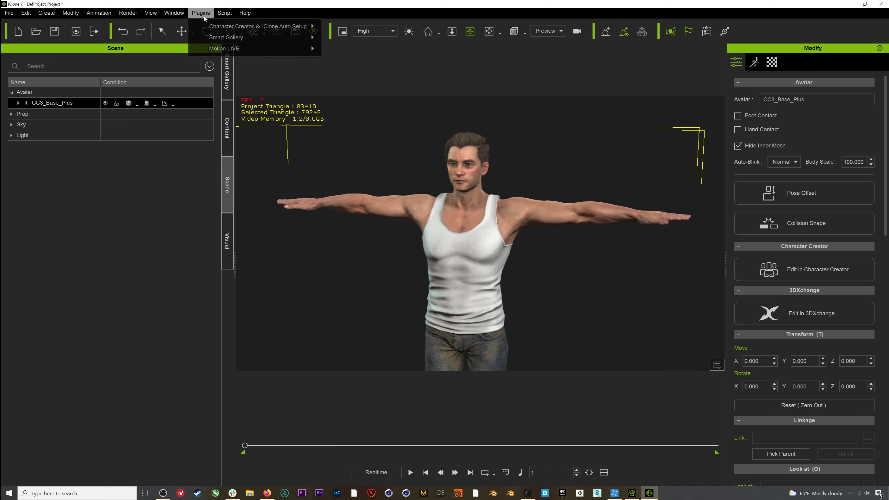
{"action": "mouse_move", "coordinate": [273, 48]}
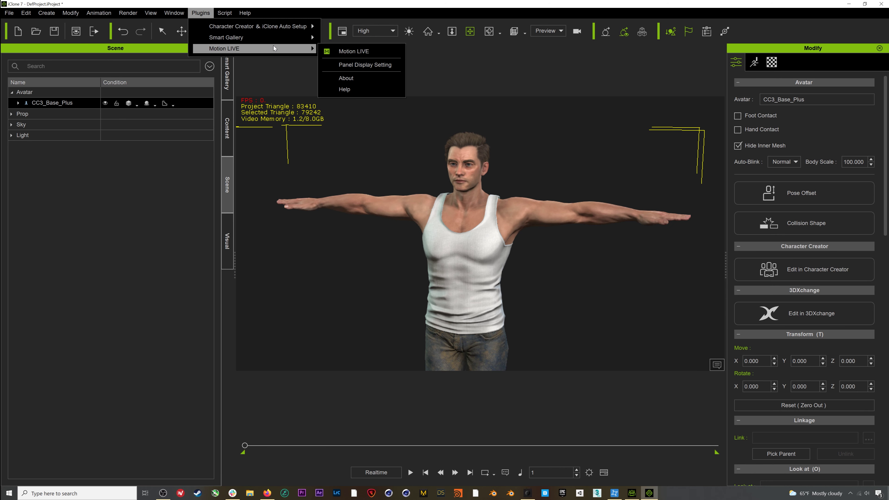
{"action": "left_click", "coordinate": [351, 51]}
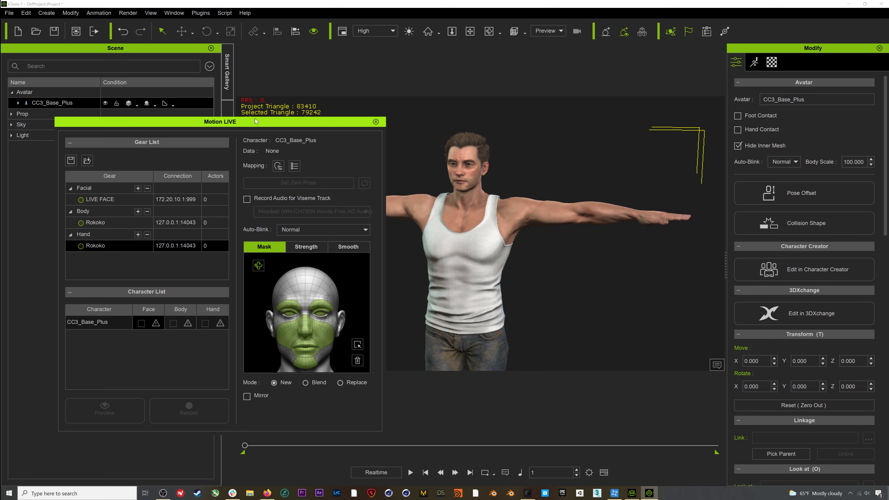
{"action": "mouse_move", "coordinate": [255, 118]}
{"action": "left_mouse_down"}
{"action": "mouse_move", "coordinate": [287, 97]}
{"action": "mouse_move", "coordinate": [247, 104]}
{"action": "left_mouse_up"}
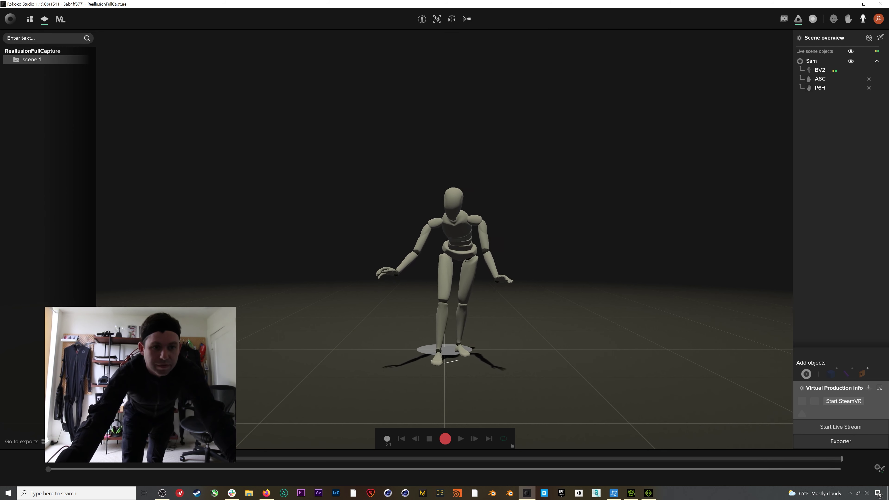
Enable Rokoko Studio's iClone live stream, confirming 127.0.0.1 with ports 14043 and 14045.
{"action": "left_click", "coordinate": [846, 427]}
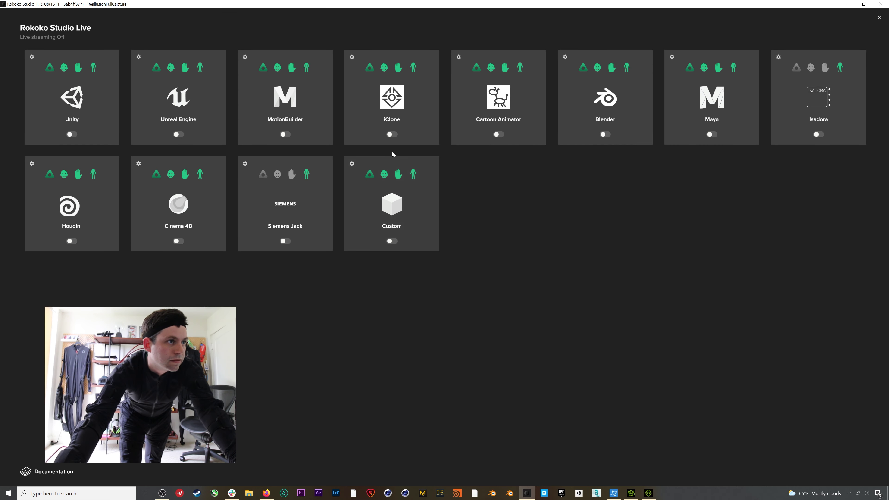
{"action": "left_click", "coordinate": [391, 134]}
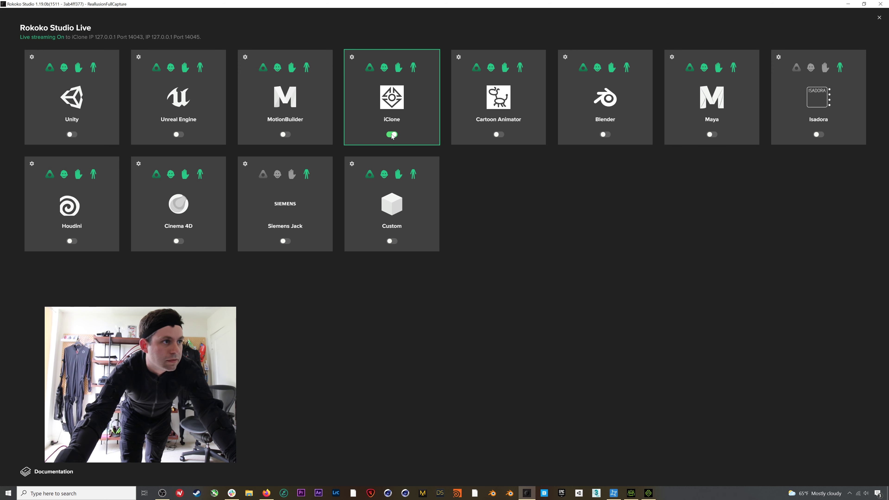
{"action": "left_click", "coordinate": [351, 57]}
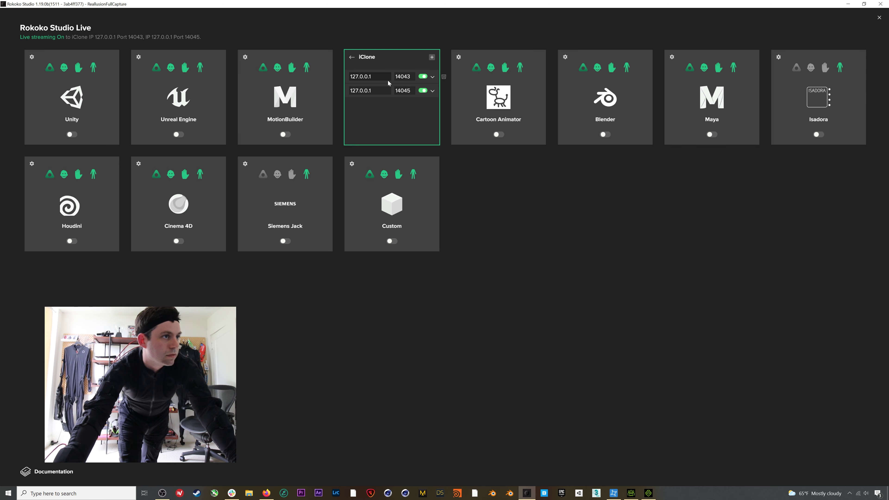
{"action": "left_click", "coordinate": [351, 57]}
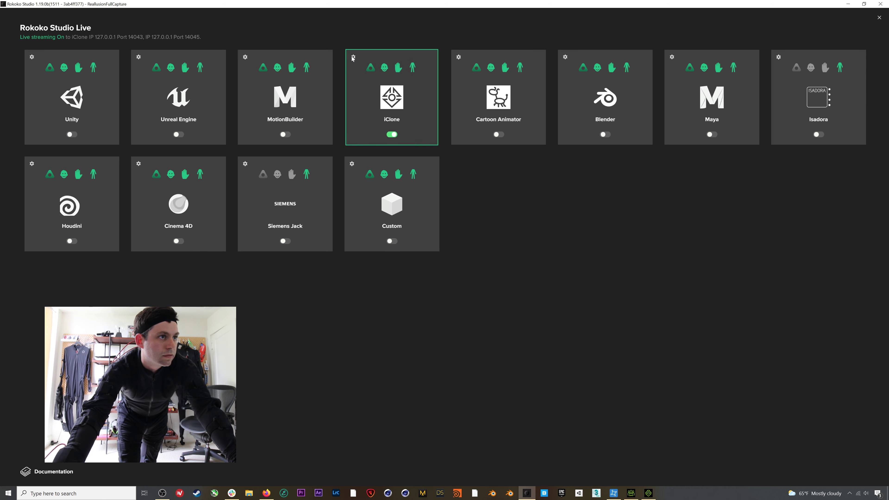
{"action": "left_click", "coordinate": [879, 18]}
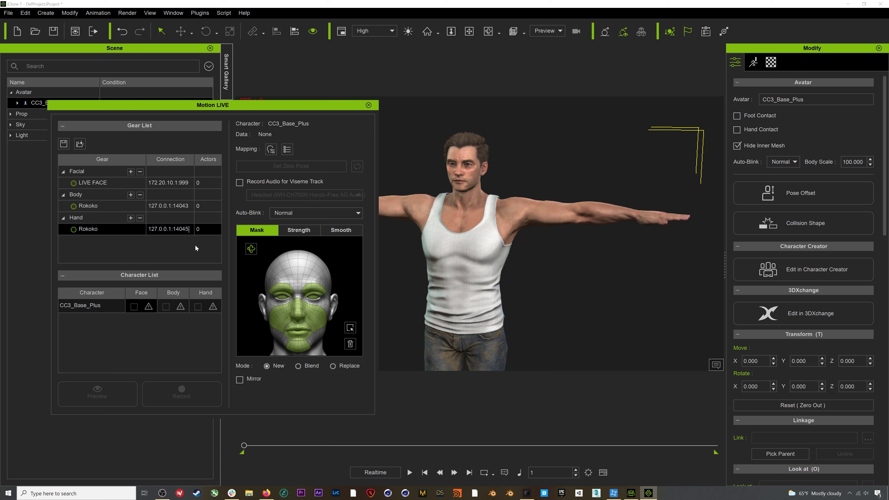
Enter 127.0.0.1:14045 for the Rokoko hand gear and 192.168.50.254 for LIVE FACE.
{"action": "key", "text": "Tab"}
{"action": "type", "text": "13"}
{"action": "key", "text": "BackSpace"}
{"action": "type", "text": "92.1"}
{"action": "type", "text": "68.50.2"}
{"action": "type", "text": "54"}
{"action": "key", "text": "Return"}
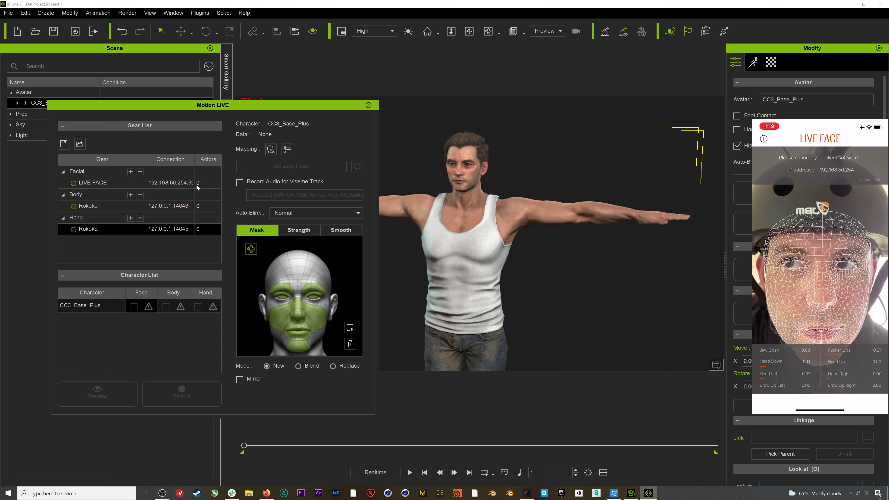
Connect LIVE FACE, tick CC3_Base_Plus's Face box, and set the facial zero pose.
{"action": "left_click", "coordinate": [74, 183]}
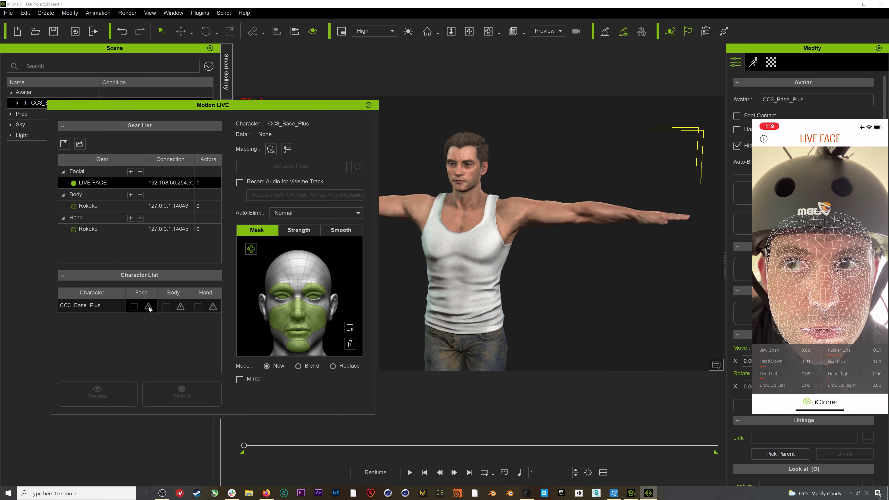
{"action": "left_click", "coordinate": [134, 306]}
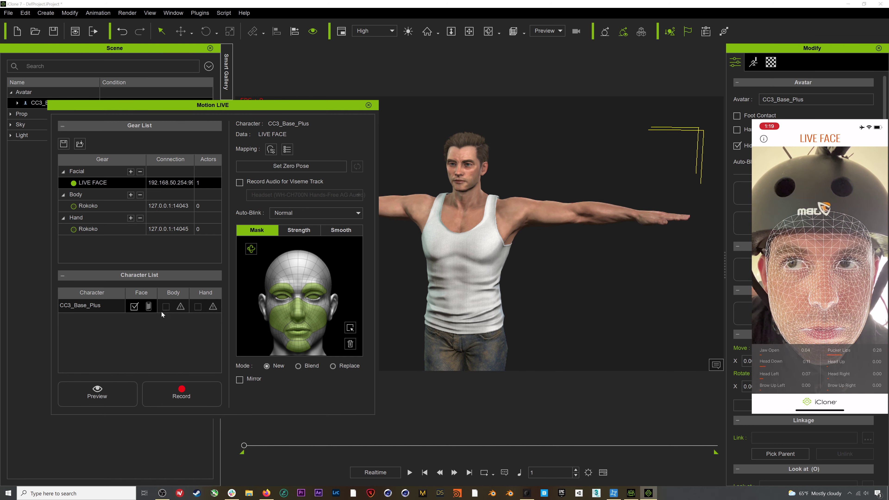
{"action": "left_click", "coordinate": [275, 169]}
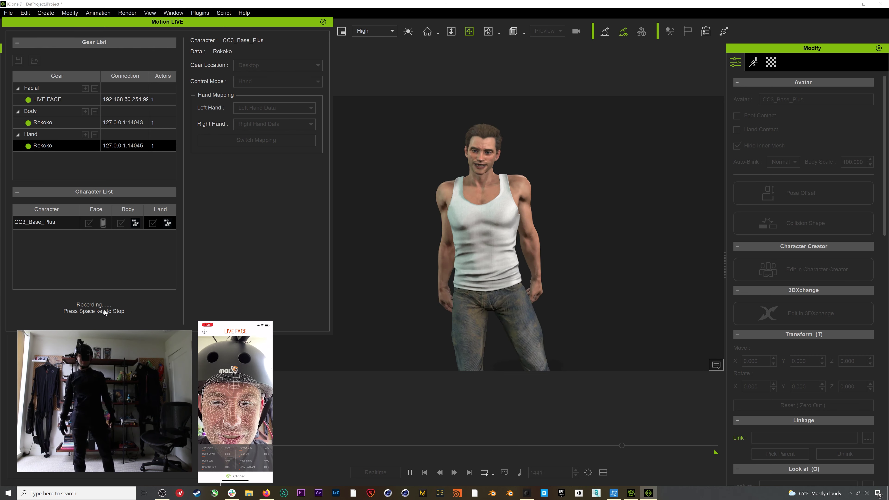
{"action": "key", "text": "space"}
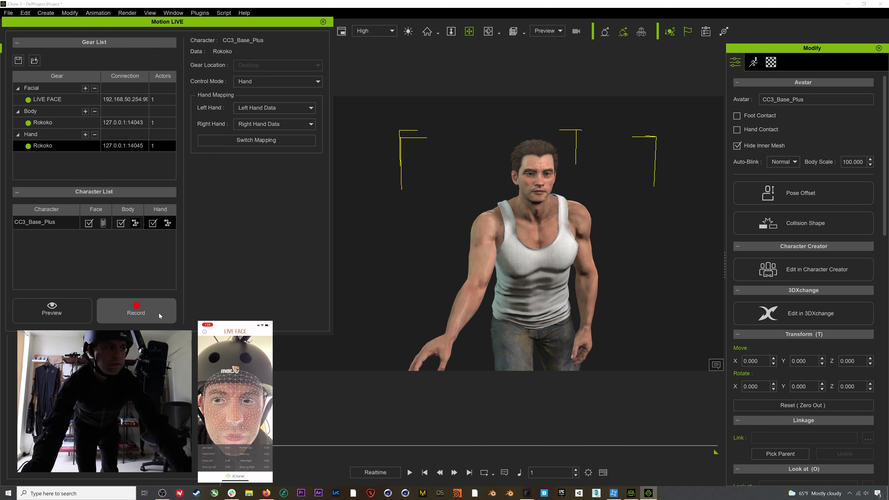
Arm Record in Motion LIVE and start capturing with Space.
{"action": "left_click", "coordinate": [153, 313]}
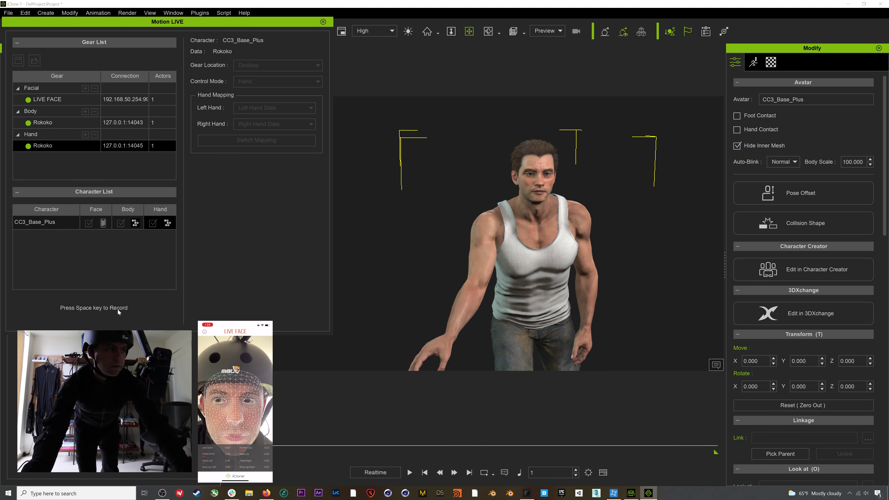
{"action": "key", "text": "space"}
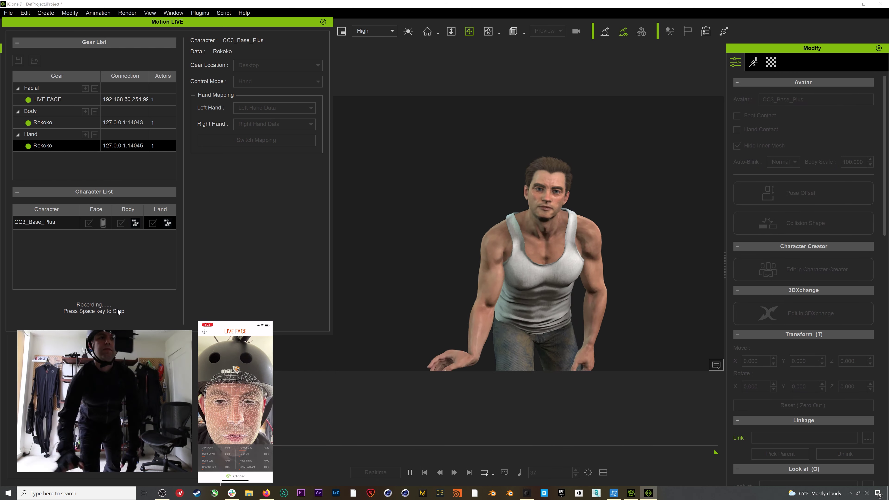